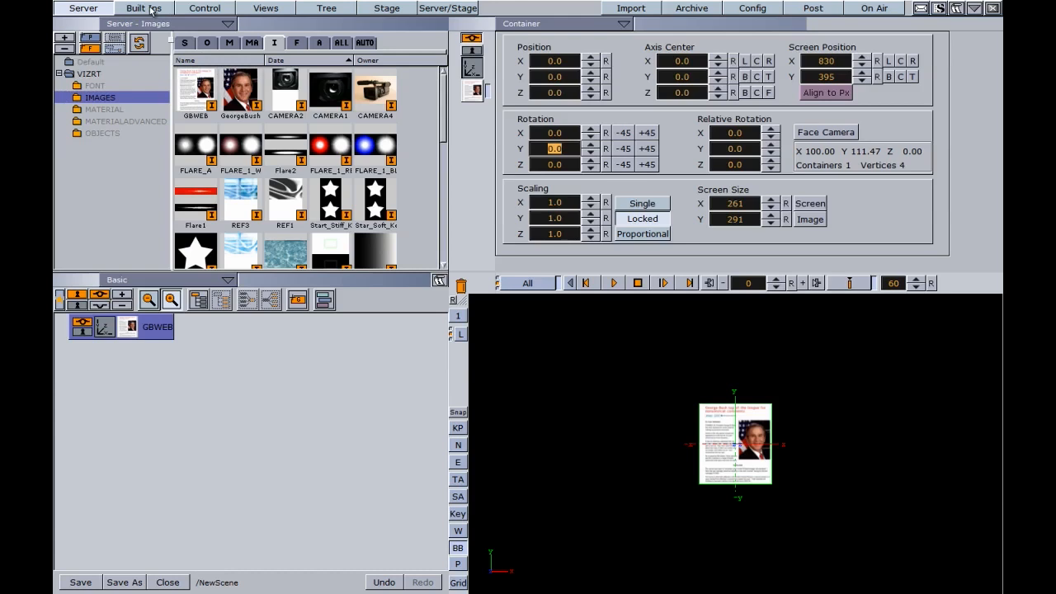
Scale the GBWEB image uniformly to 3.55 and add a Circle geometry as a child of its container.
drag(537, 202, 594, 202)
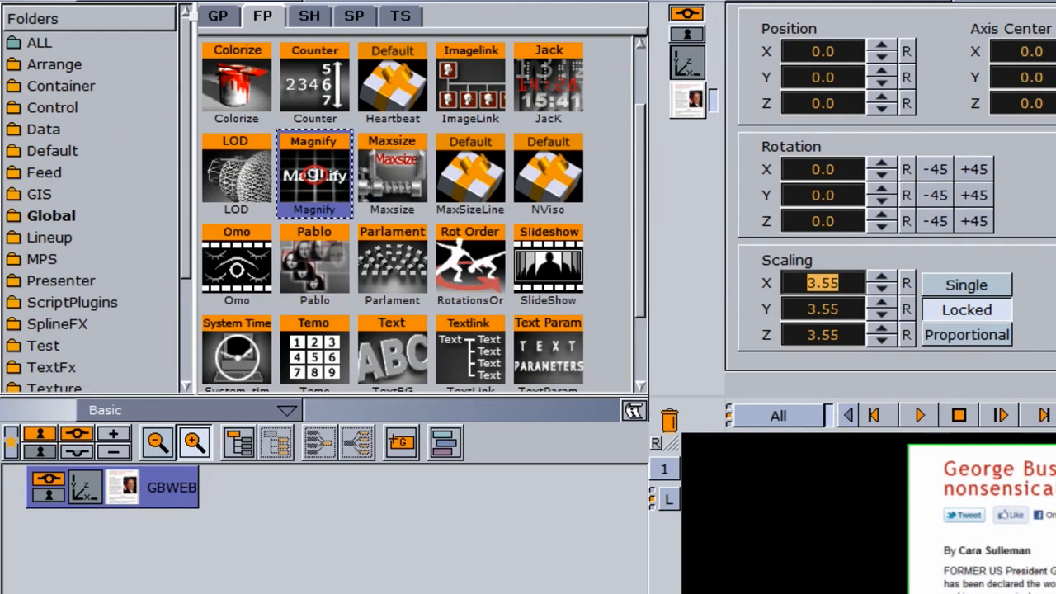
click(219, 16)
drag(641, 194, 649, 168)
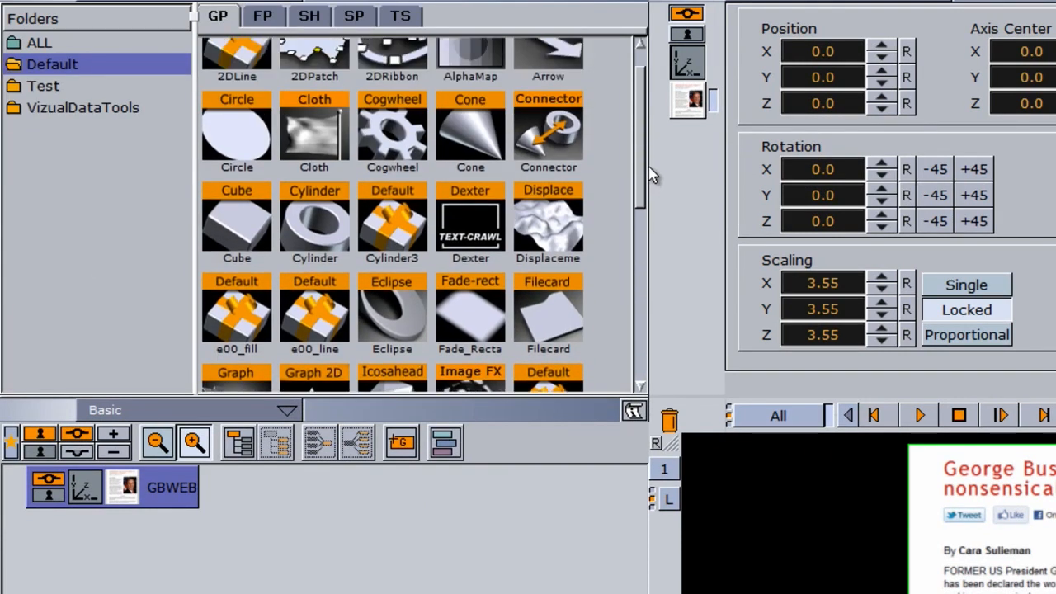
drag(245, 127, 280, 363)
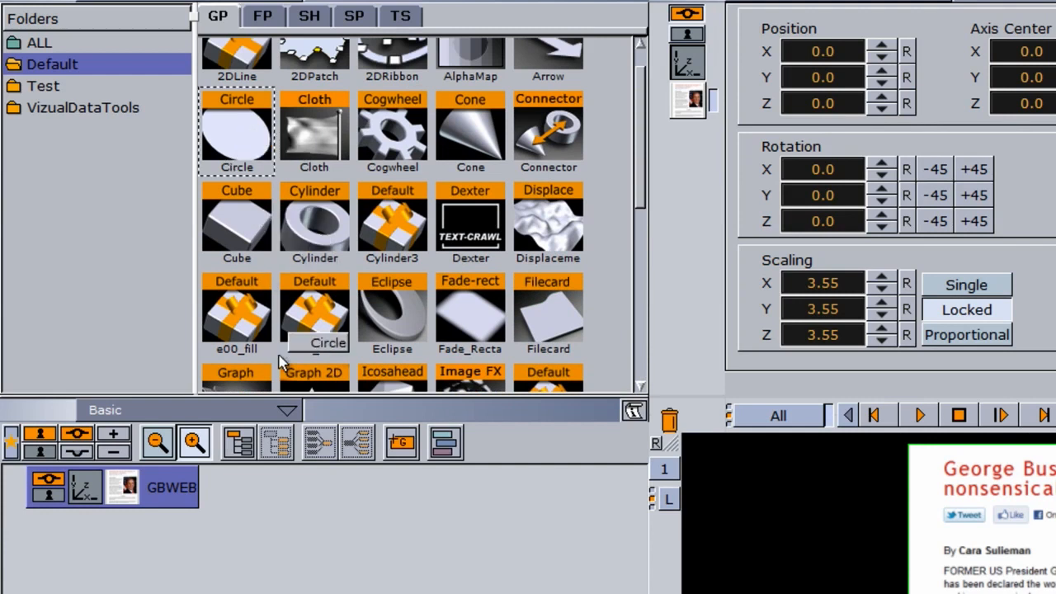
drag(281, 363, 231, 483)
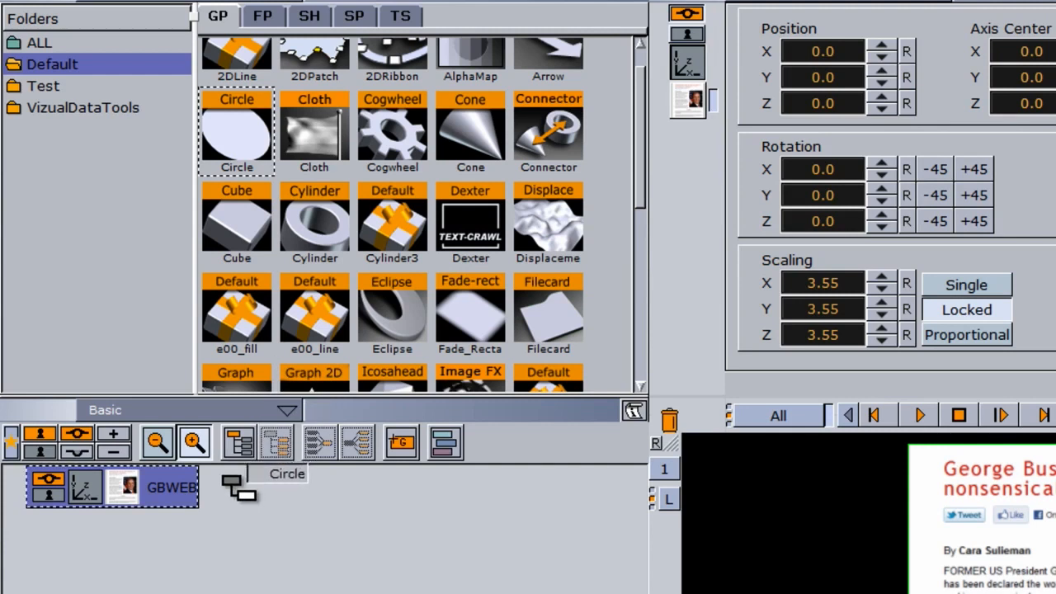
drag(231, 483, 234, 485)
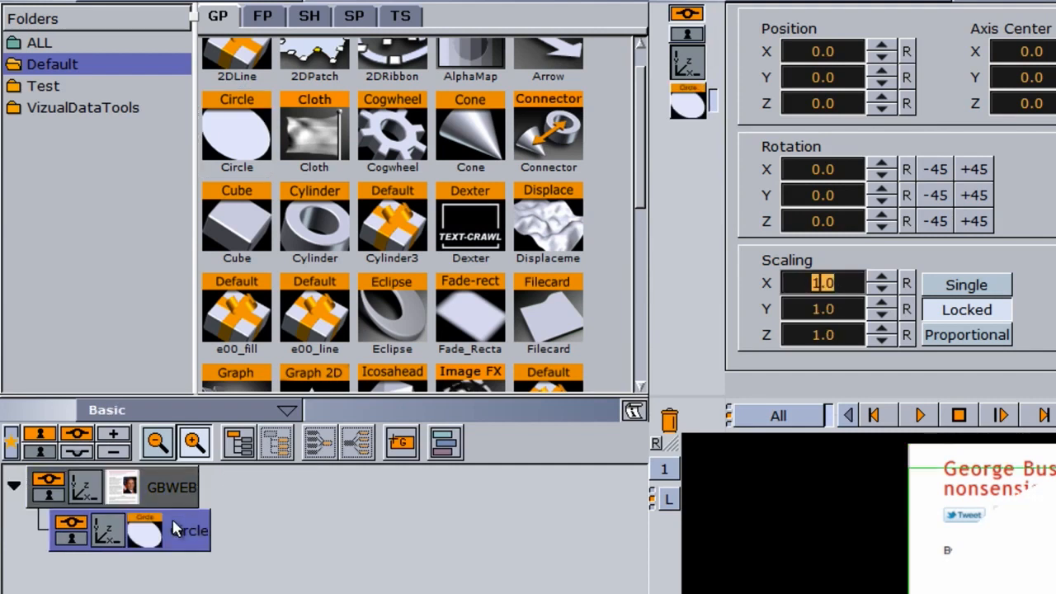
Apply the Magnify plugin to the Circle container and set its magnification scale to 1.6.
click(263, 16)
drag(181, 162, 178, 266)
click(76, 295)
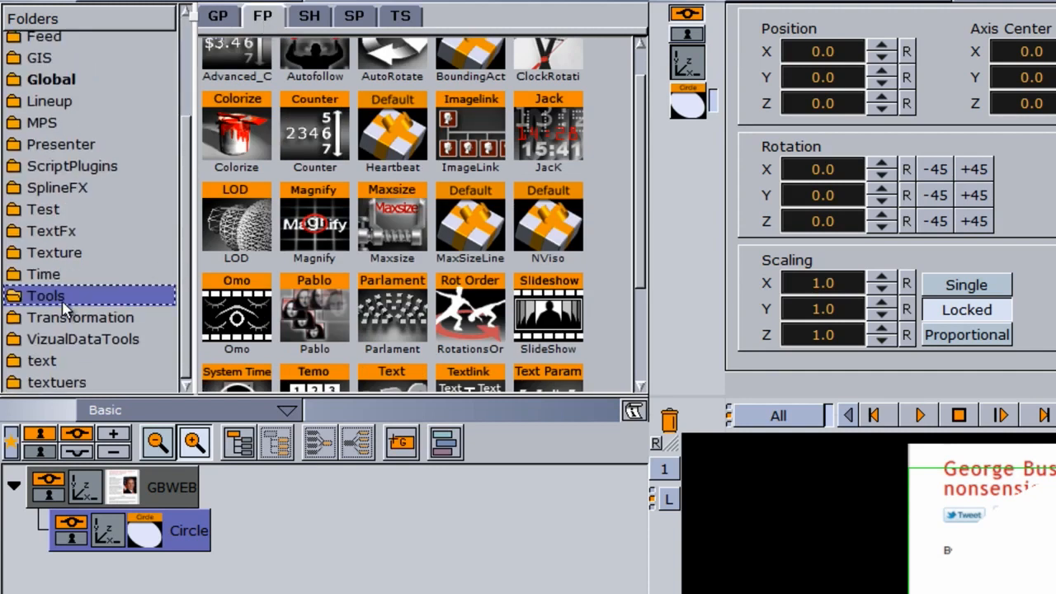
drag(318, 227, 192, 535)
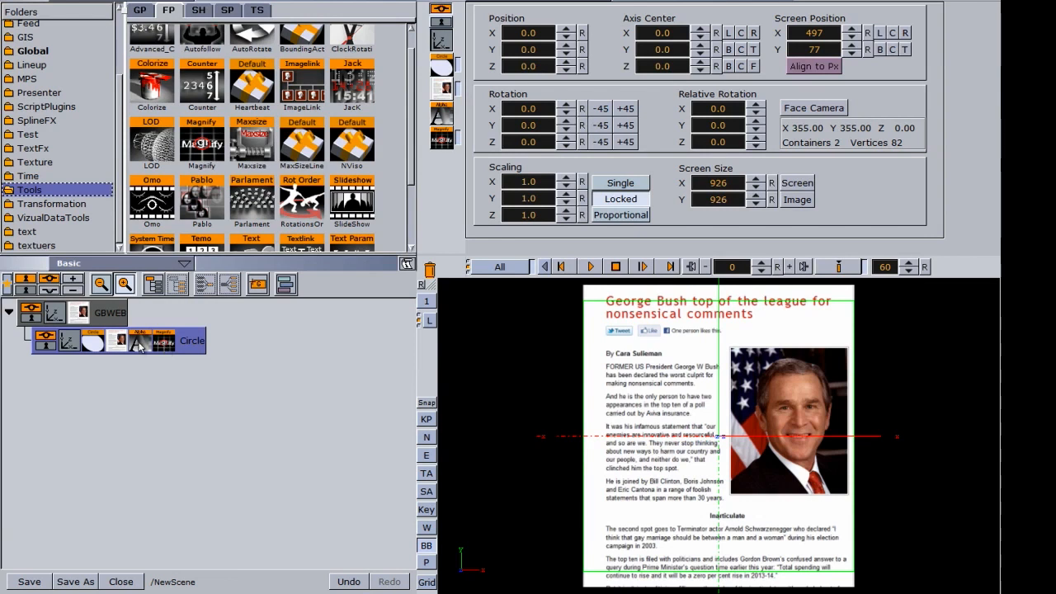
click(164, 343)
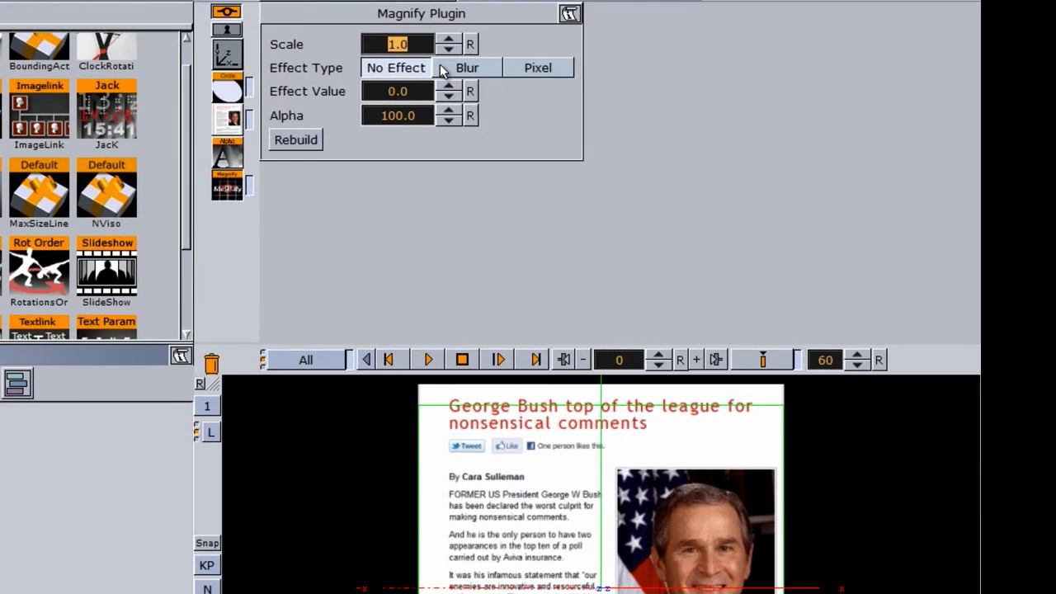
drag(377, 42, 402, 48)
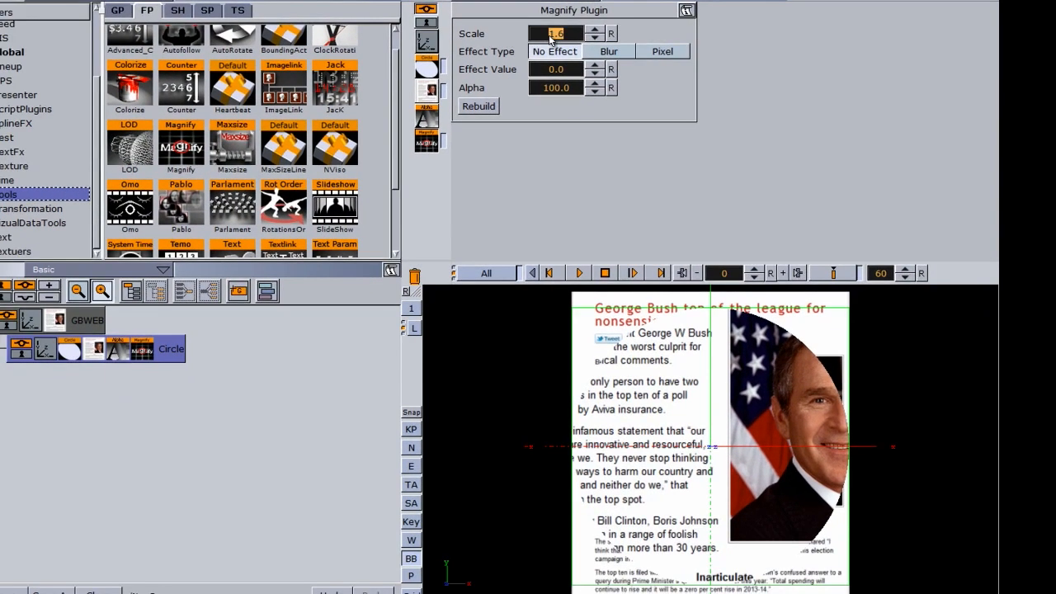
Scale the circle uniformly to 0.25 with its axes locked.
click(428, 41)
drag(516, 187, 471, 191)
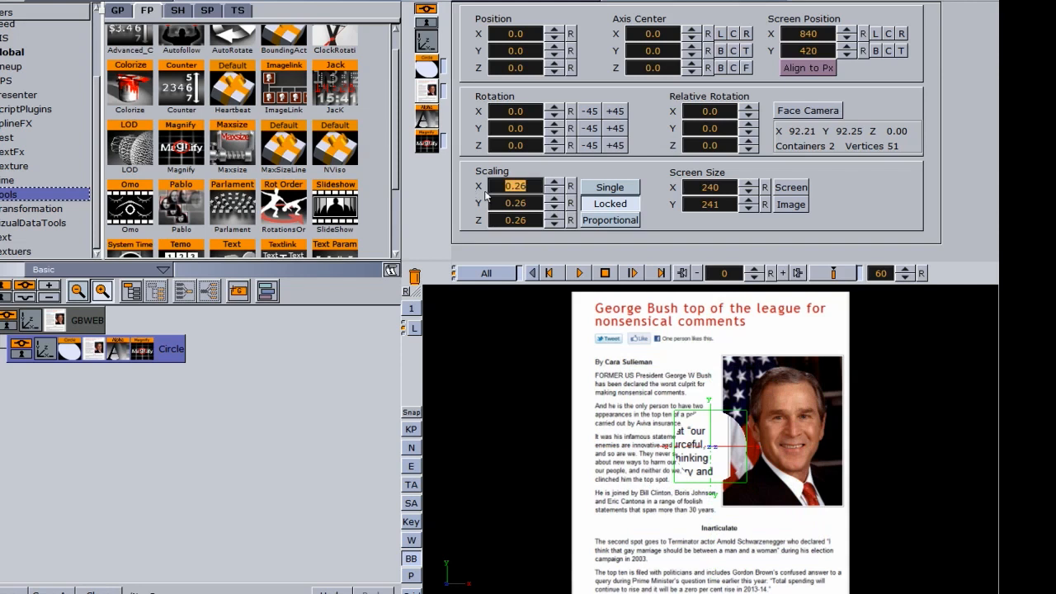
click(552, 190)
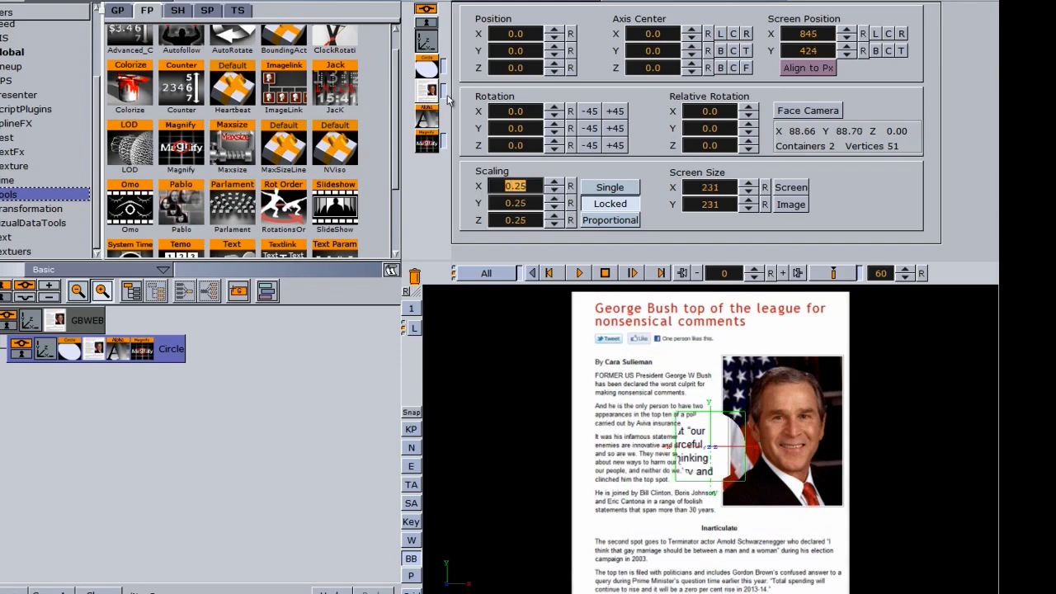
Set the circle's Magnify scale to 2.5 and move the circle to X -32, Y 22.
click(427, 143)
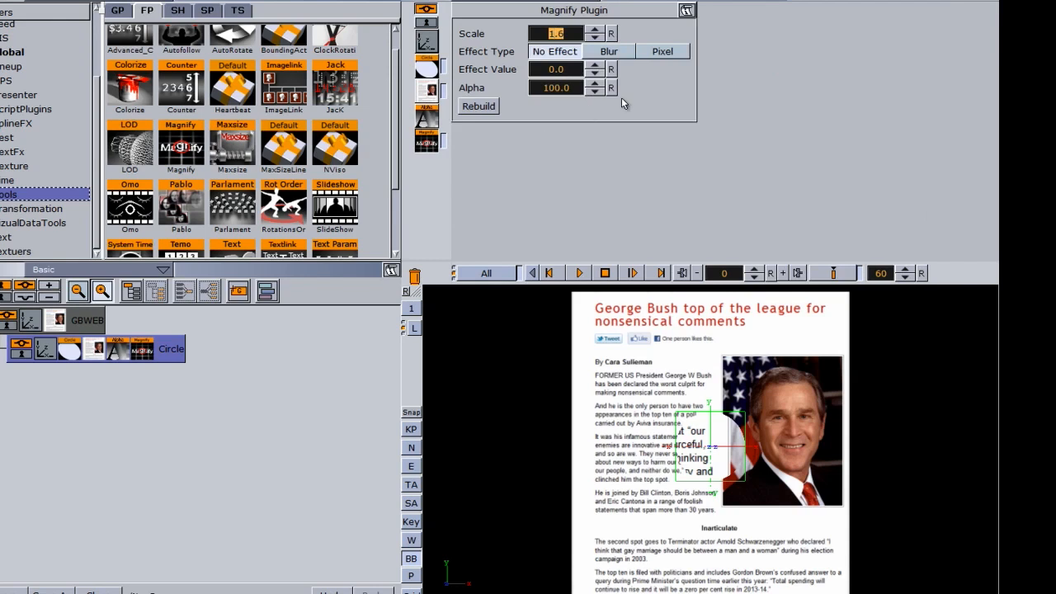
mouse_move(546, 36)
mouse_down()
mouse_move(555, 43)
mouse_move(550, 35)
mouse_up()
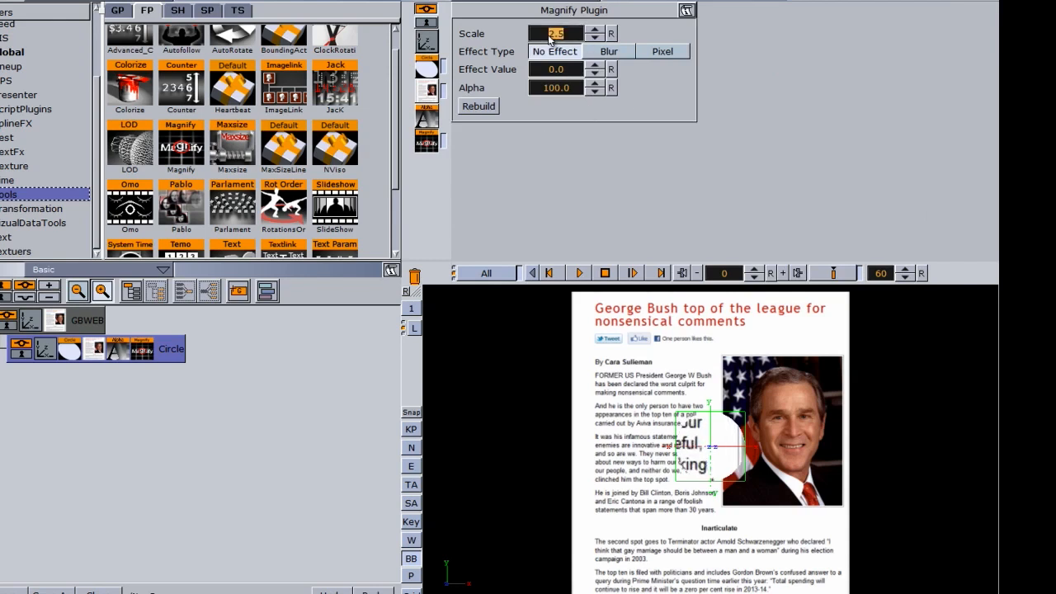
click(426, 41)
drag(526, 37, 534, 73)
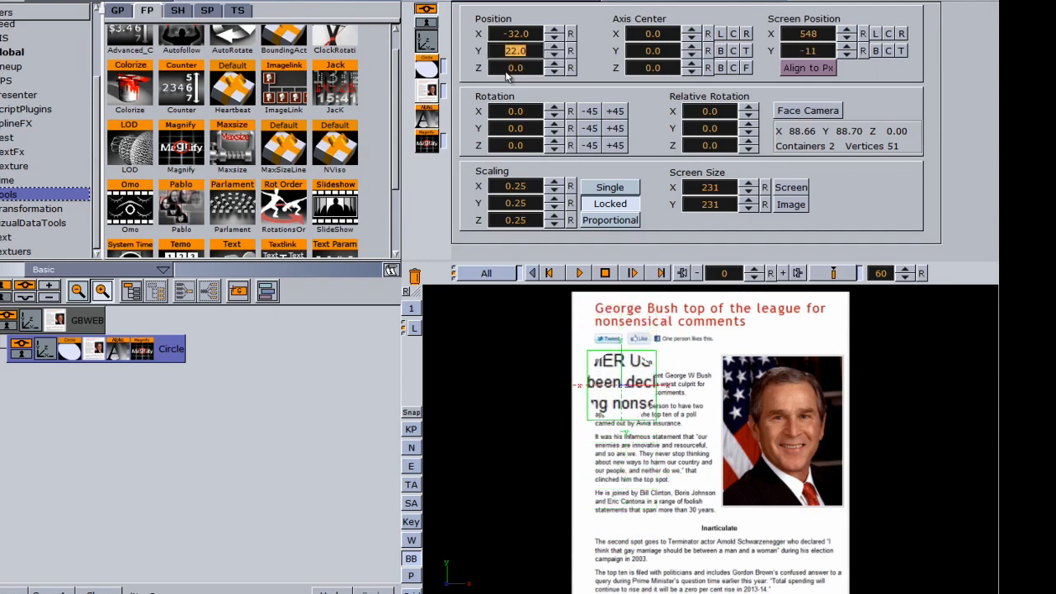
Try the circle's Magnify effect types: Blur with an effect value of 7.3, and Pixel with a value of 6.4.
click(427, 144)
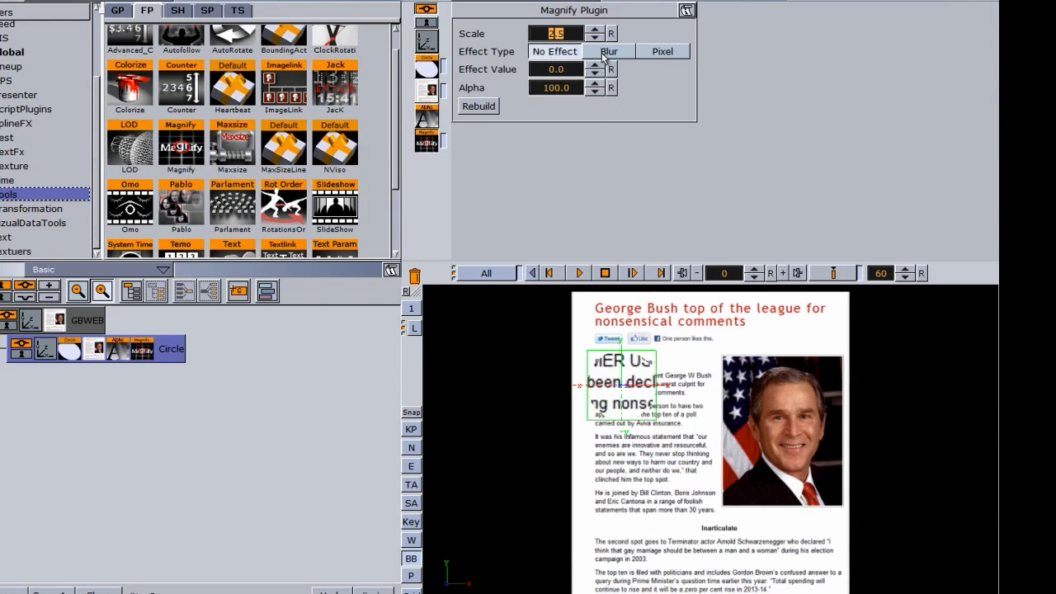
click(605, 52)
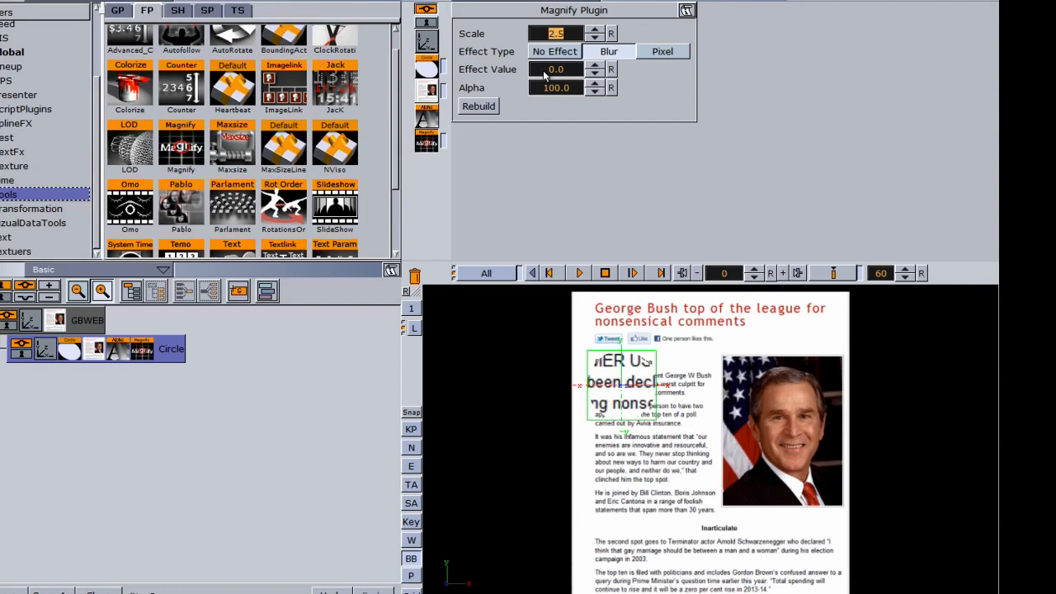
drag(544, 72, 622, 76)
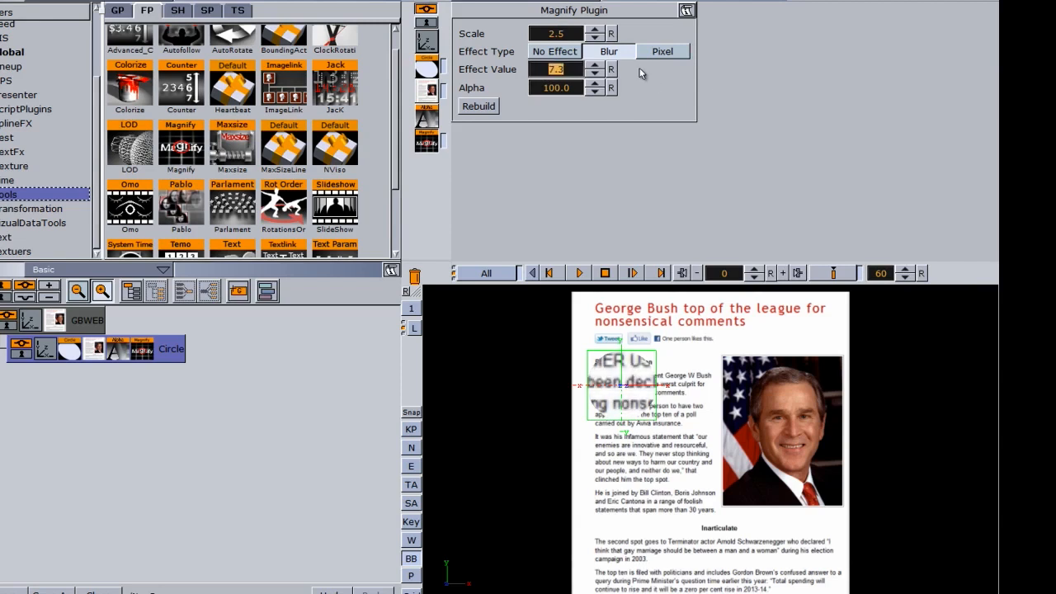
click(658, 53)
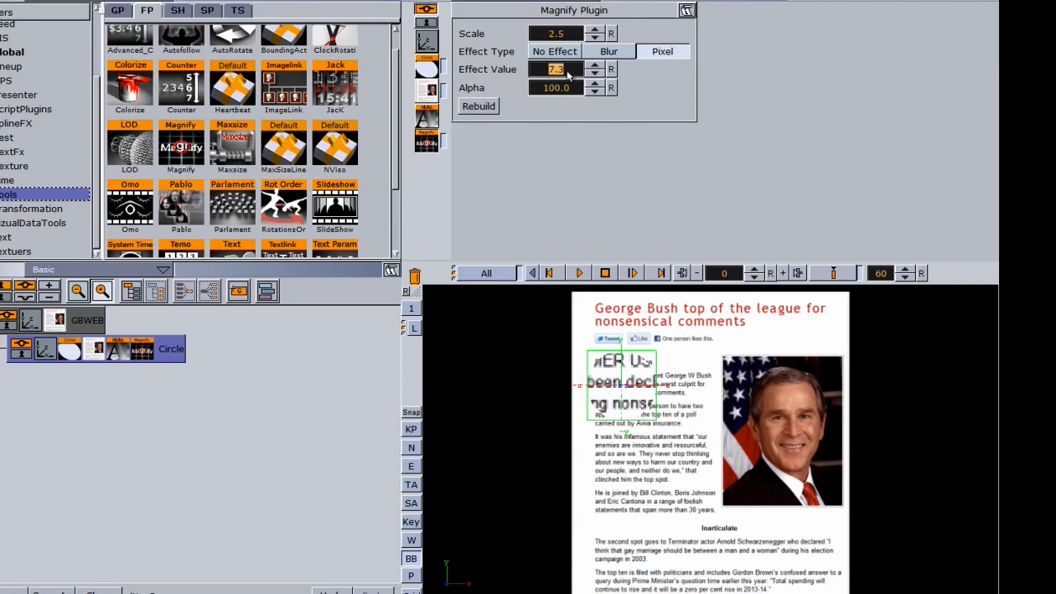
drag(551, 75, 686, 97)
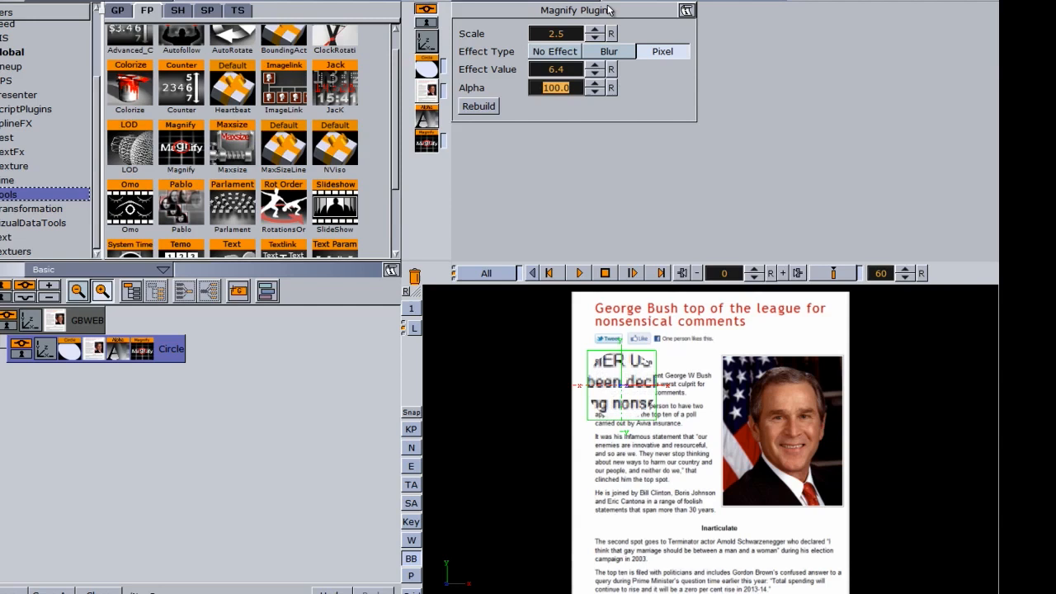
Enlarge the circle and move it over the area just below the article's headline.
click(427, 41)
drag(506, 186, 519, 187)
drag(501, 34, 528, 43)
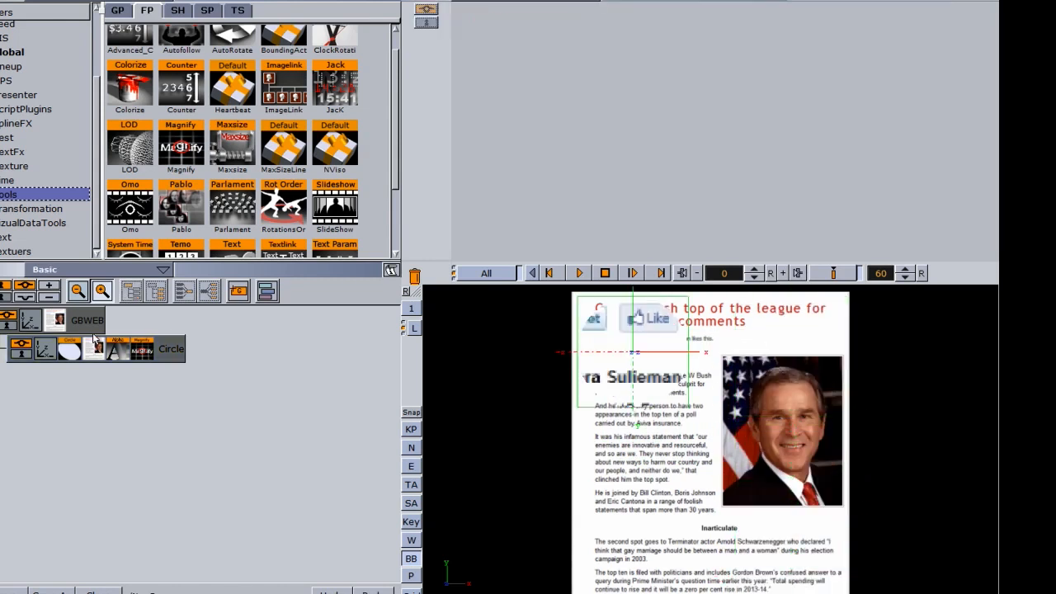
Replace the GBWEB container in the scene with the GeorgeBush image, scaled uniformly to 3.04.
drag(82, 328, 414, 277)
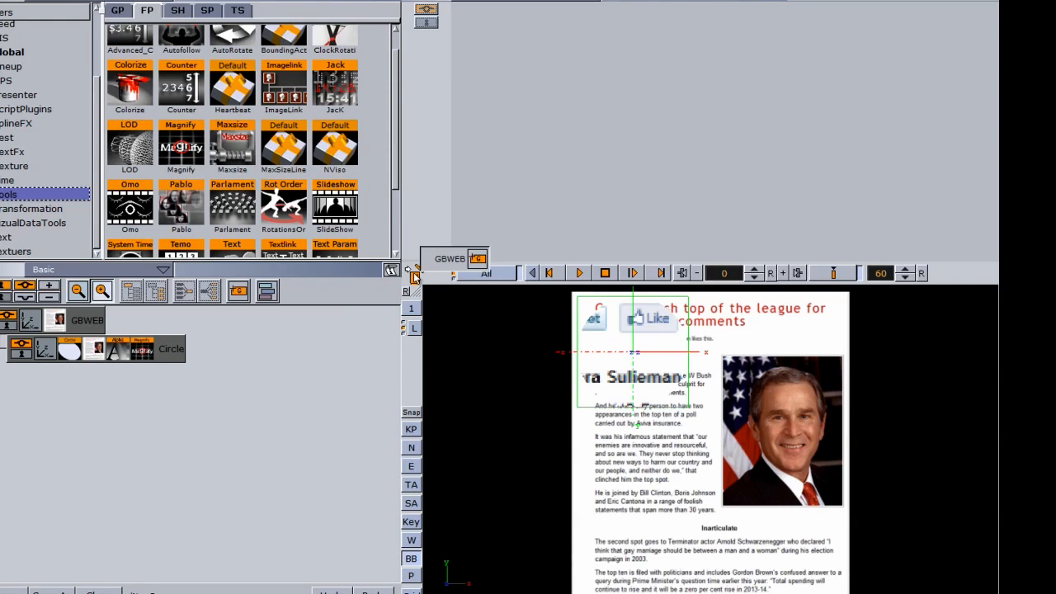
drag(415, 277, 414, 278)
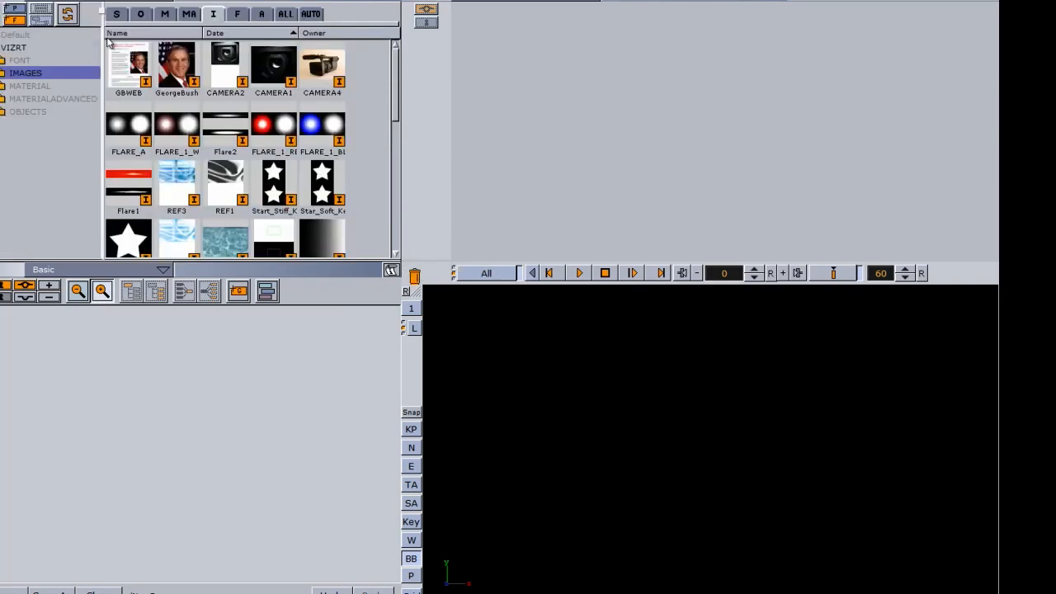
drag(176, 65, 81, 323)
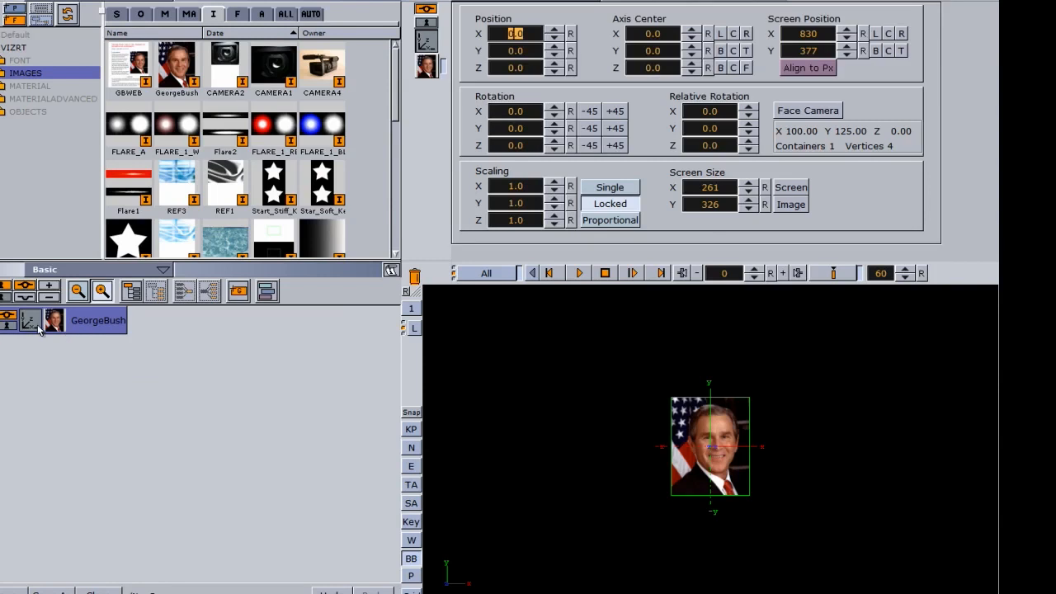
drag(495, 186, 643, 206)
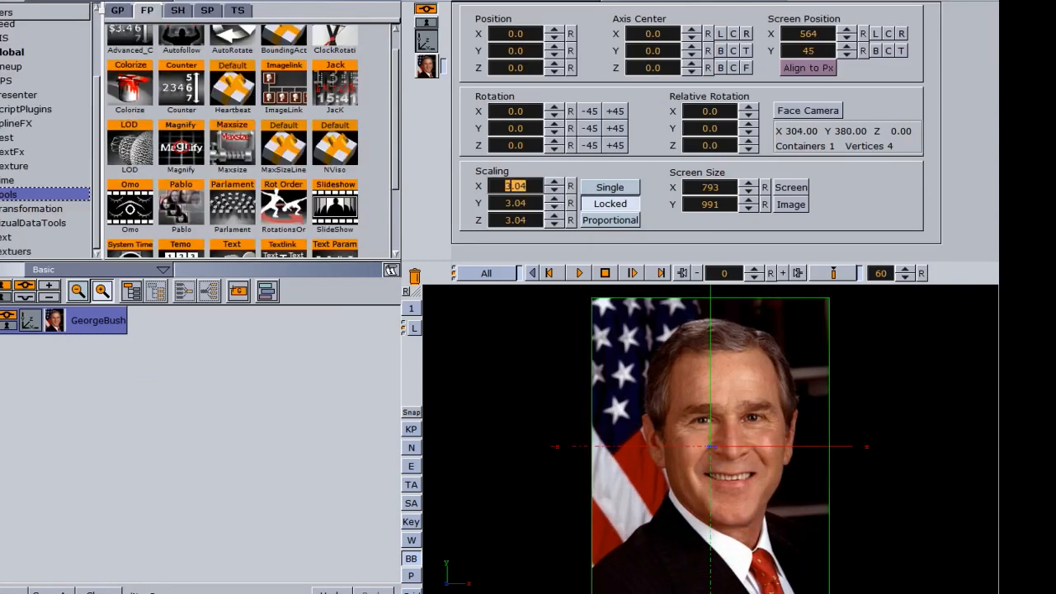
Add a Sphere geometry as a child of the GeorgeBush container, scaled uniformly to 0.32 and positioned at X -10, Y 9.
click(123, 17)
drag(397, 100, 396, 202)
click(131, 194)
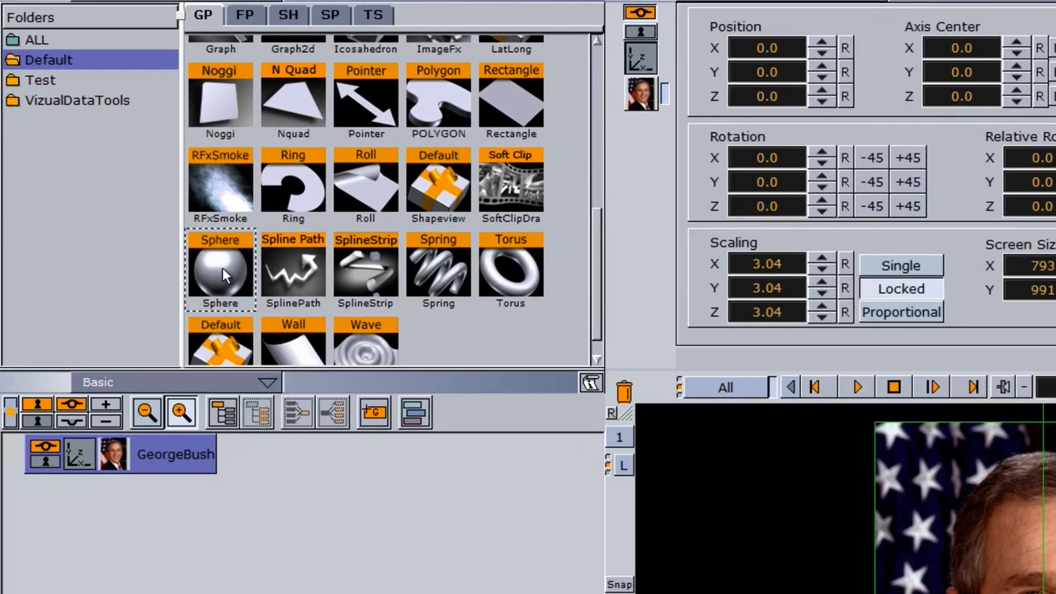
drag(223, 275, 240, 454)
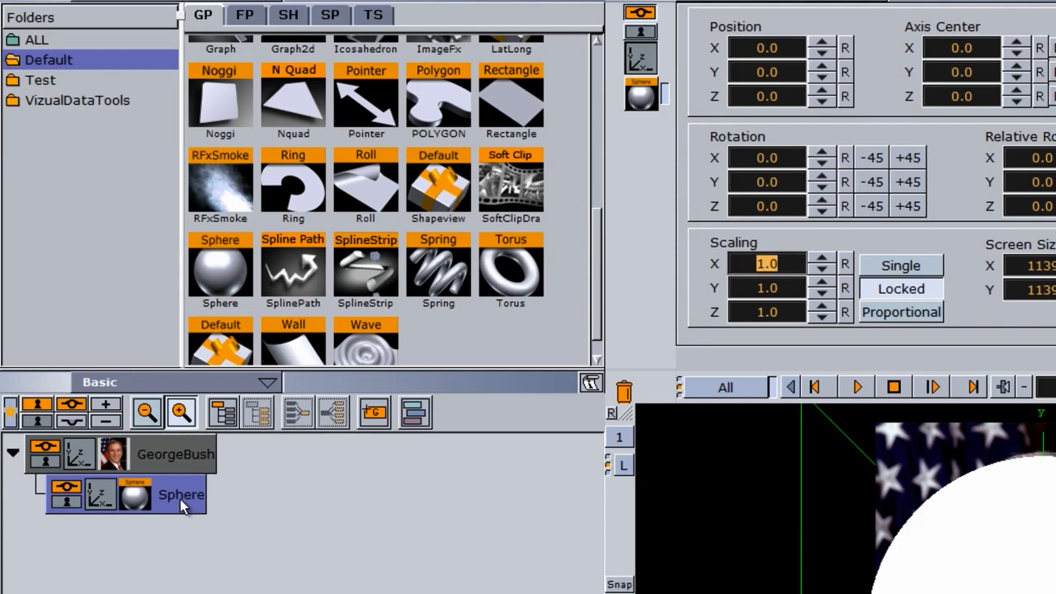
drag(796, 270, 786, 82)
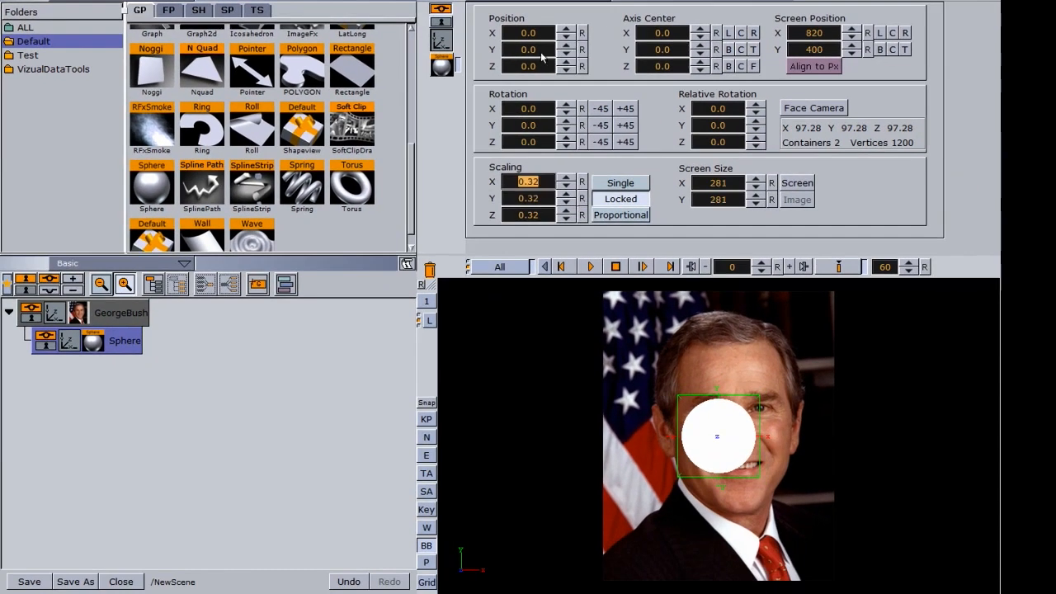
mouse_move(538, 34)
mouse_down()
mouse_move(523, 34)
mouse_move(528, 49)
mouse_move(539, 47)
mouse_up()
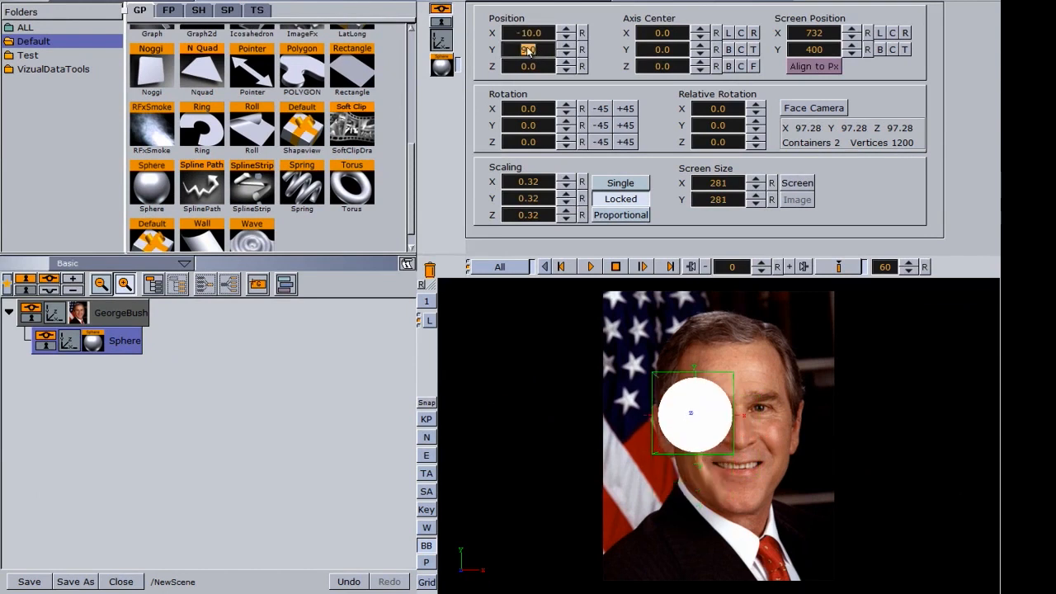
Apply the Magnify plugin to the sphere with a scale of 1.5, and set the sphere's X position to -5.
click(168, 11)
drag(201, 48, 130, 345)
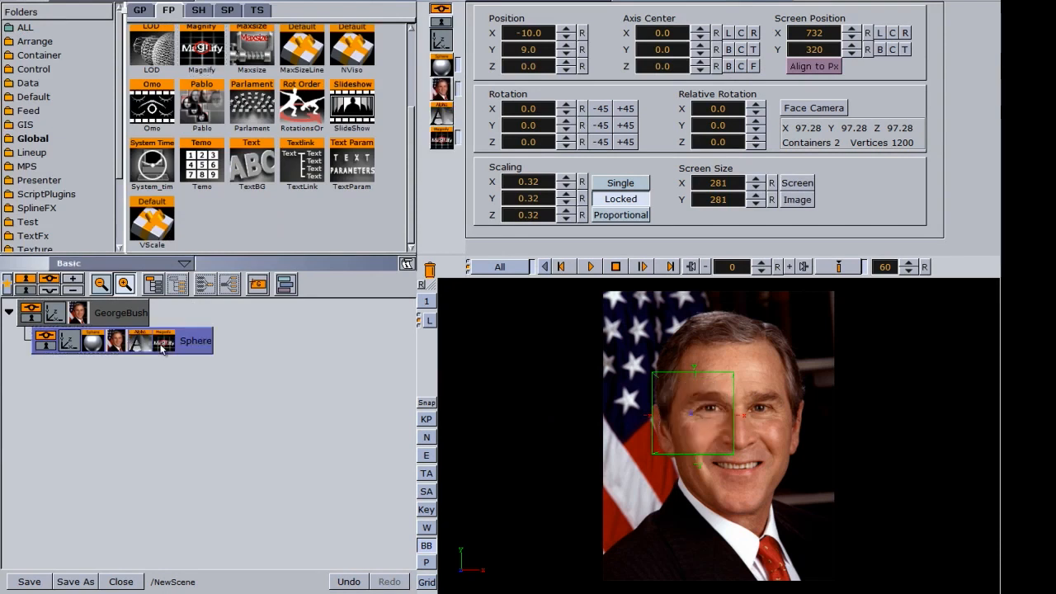
click(163, 343)
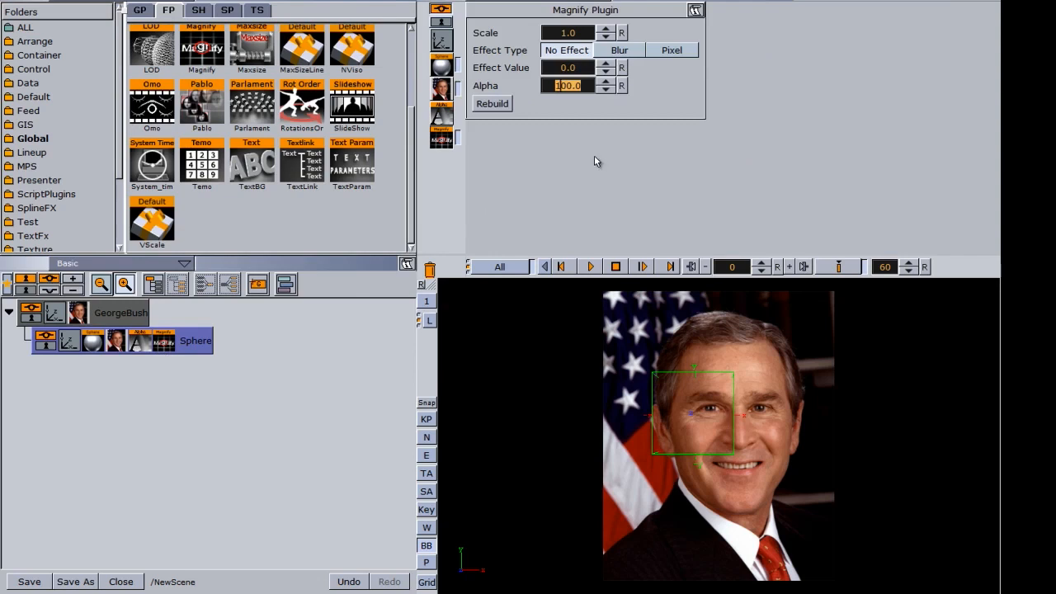
drag(561, 32, 557, 32)
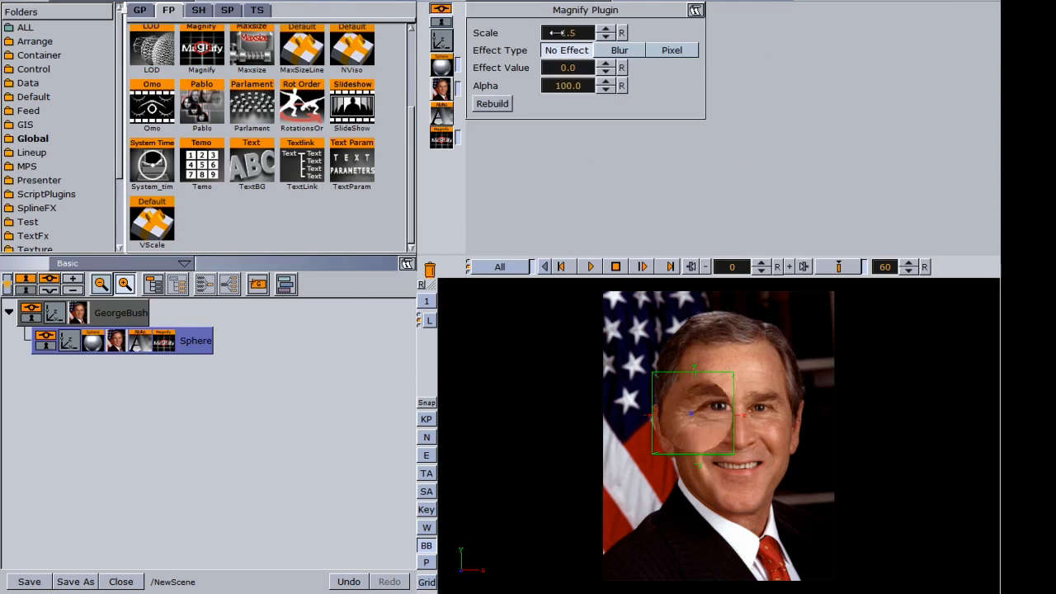
click(443, 42)
drag(514, 37, 517, 37)
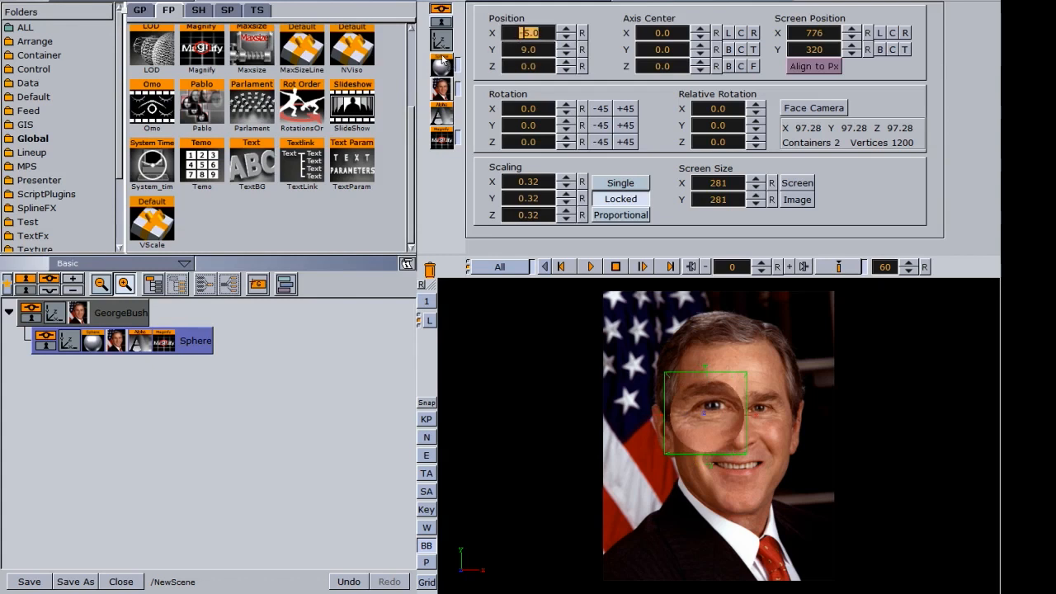
Set the sphere's Magnify effect type to Blur and reset its effect value to 0.0.
click(442, 136)
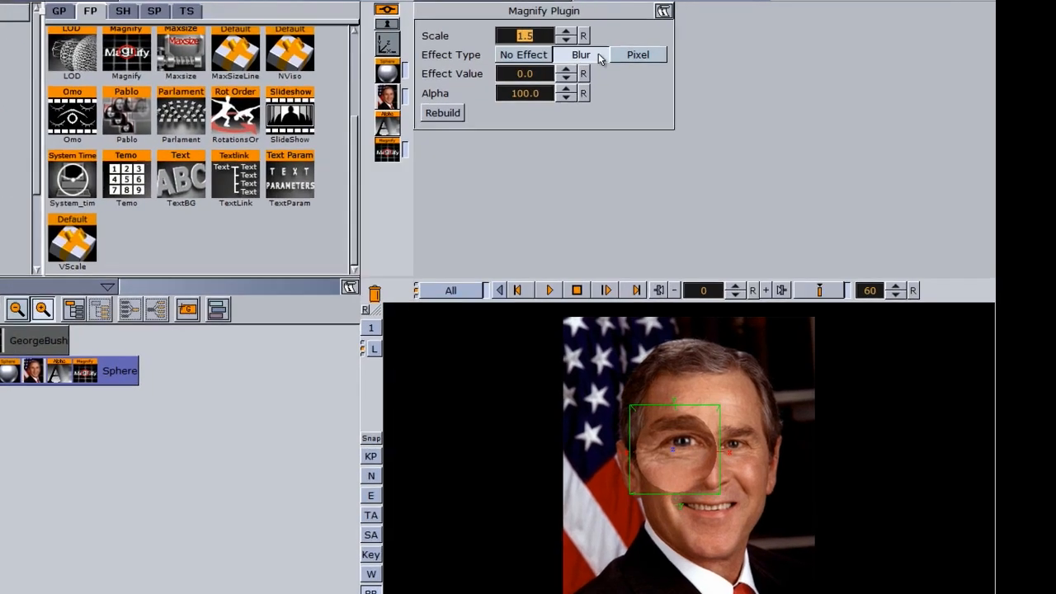
click(670, 51)
click(517, 65)
drag(441, 90, 475, 86)
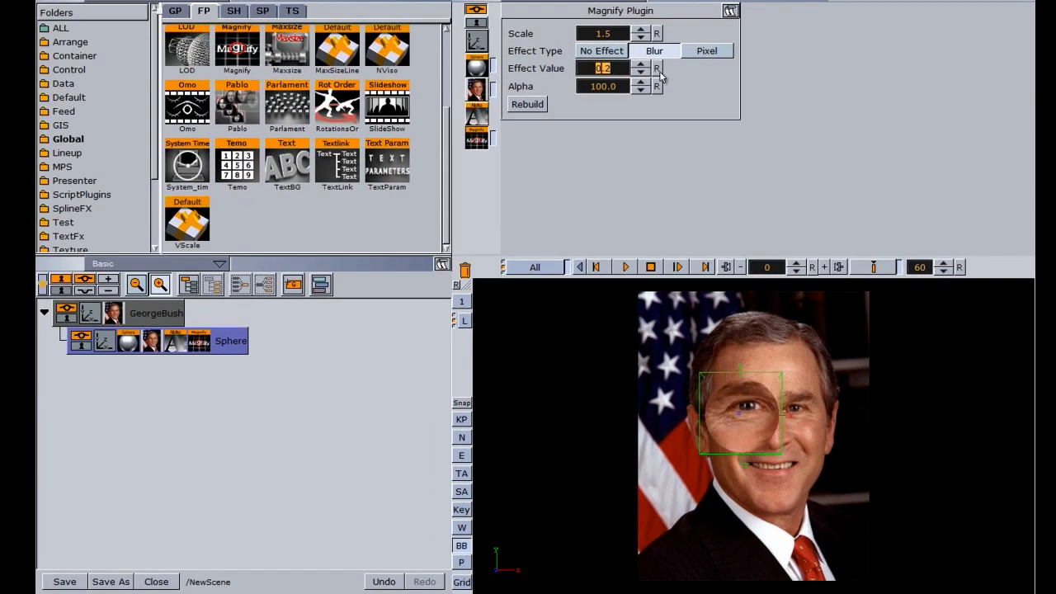
click(520, 83)
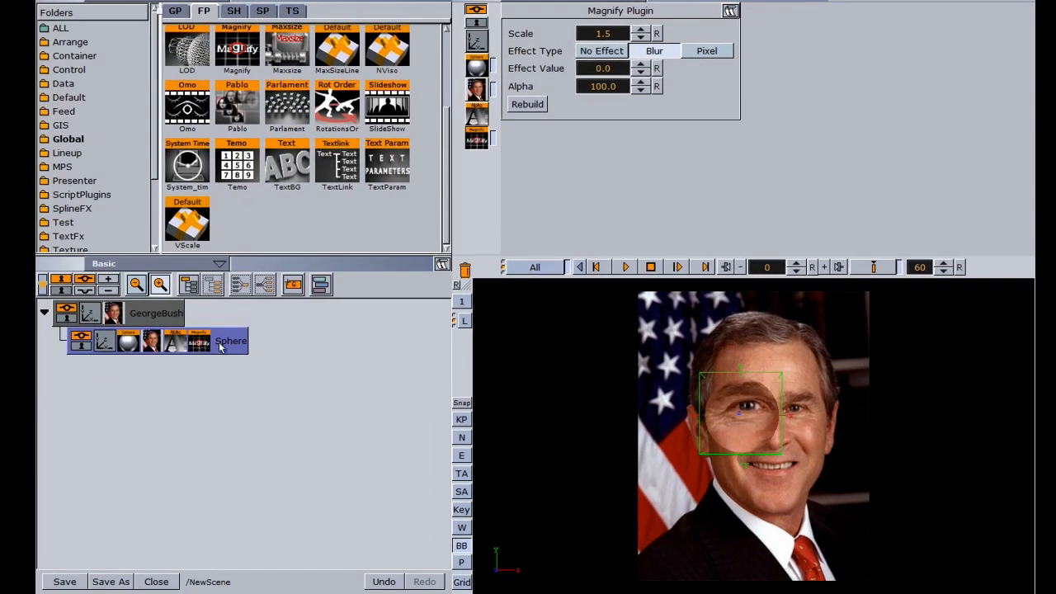
Duplicate the magnifying Sphere within the GeorgeBush container and set the copy's X position to 24.
drag(234, 349, 175, 404)
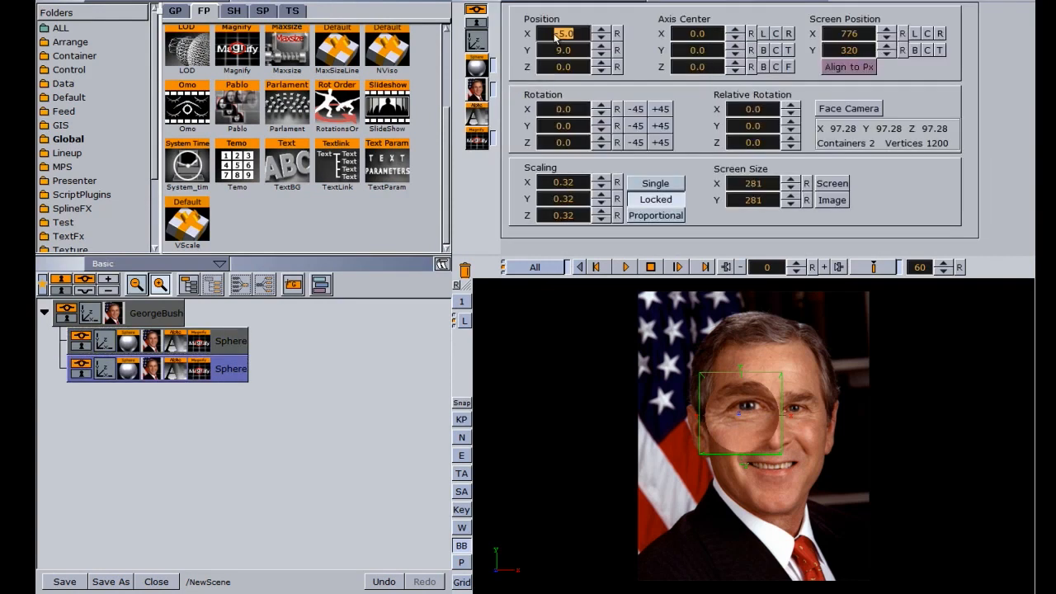
drag(554, 34, 577, 37)
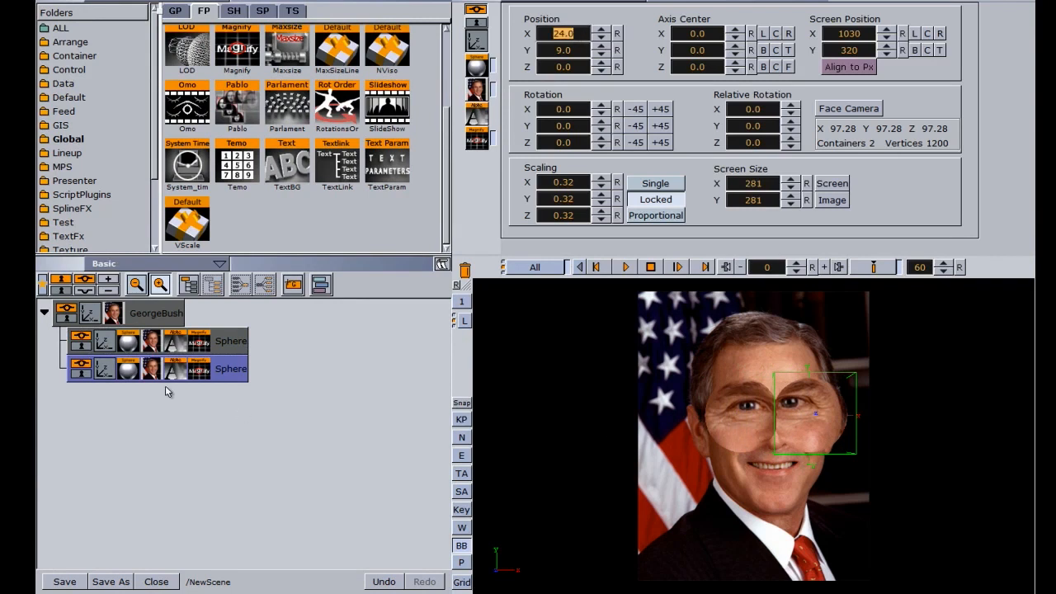